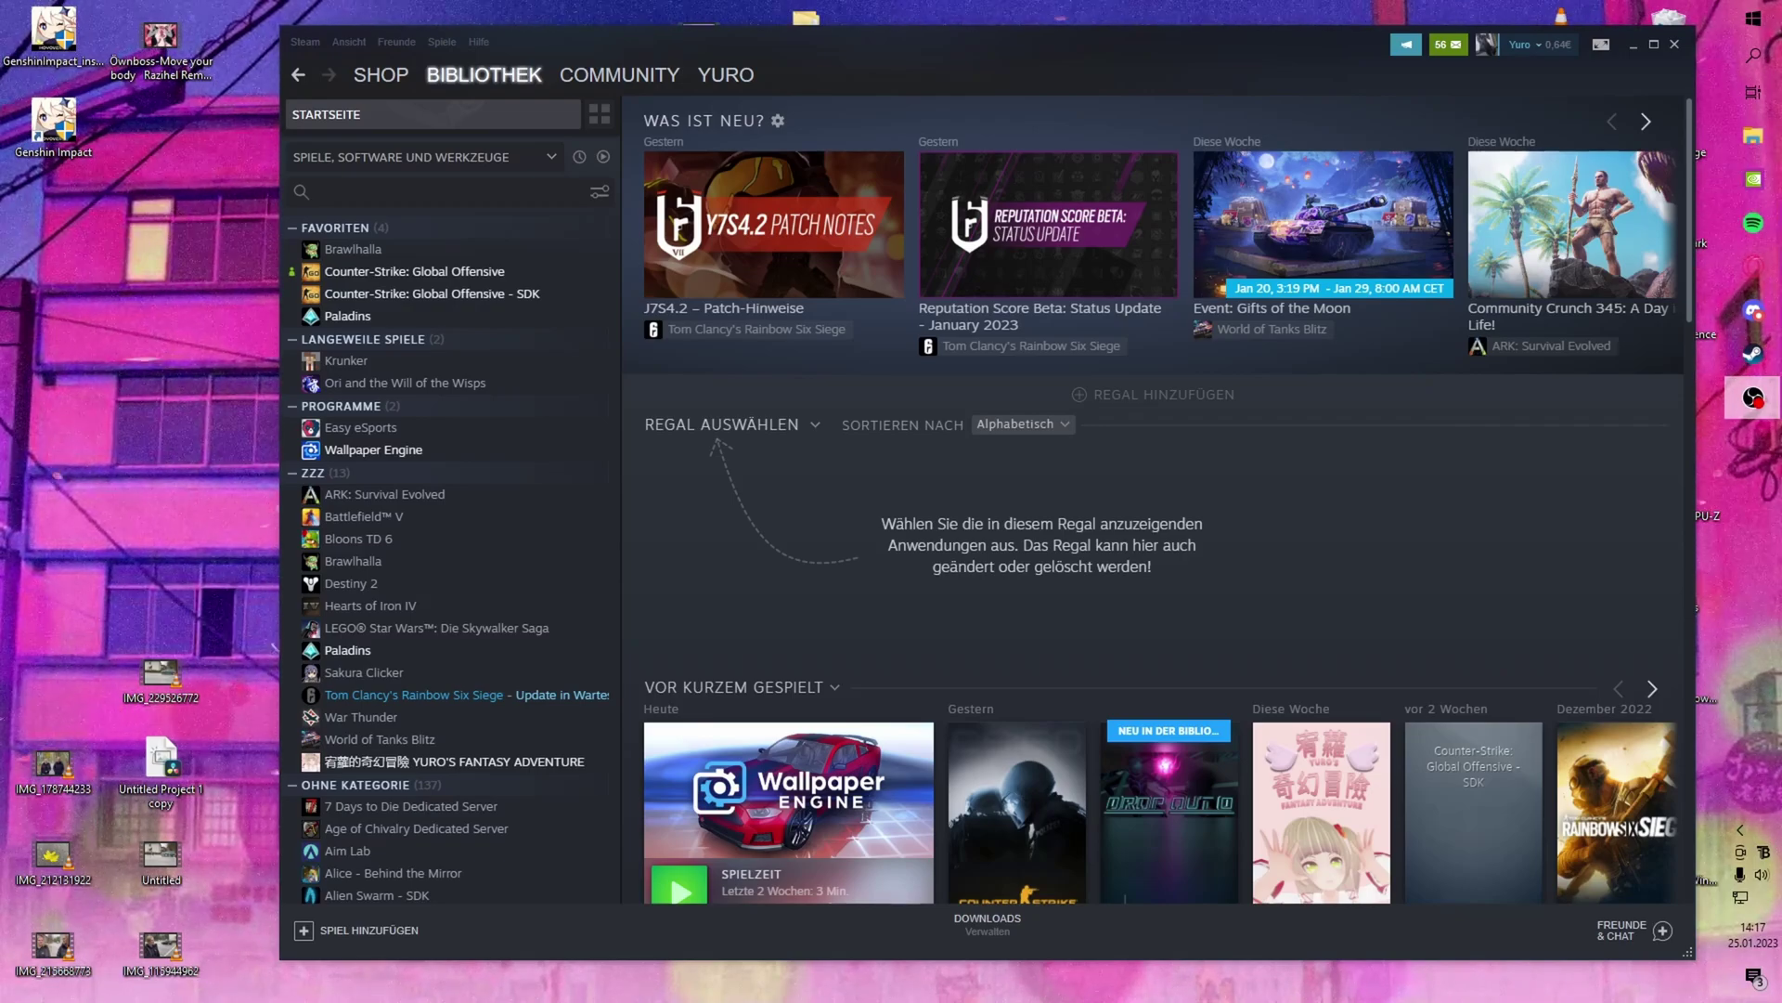
Start 'Spieldateien auf Fehler überprüfen' from CS:GO's Lokale Dateien properties
{"action": "right_click", "coordinate": [431, 276]}
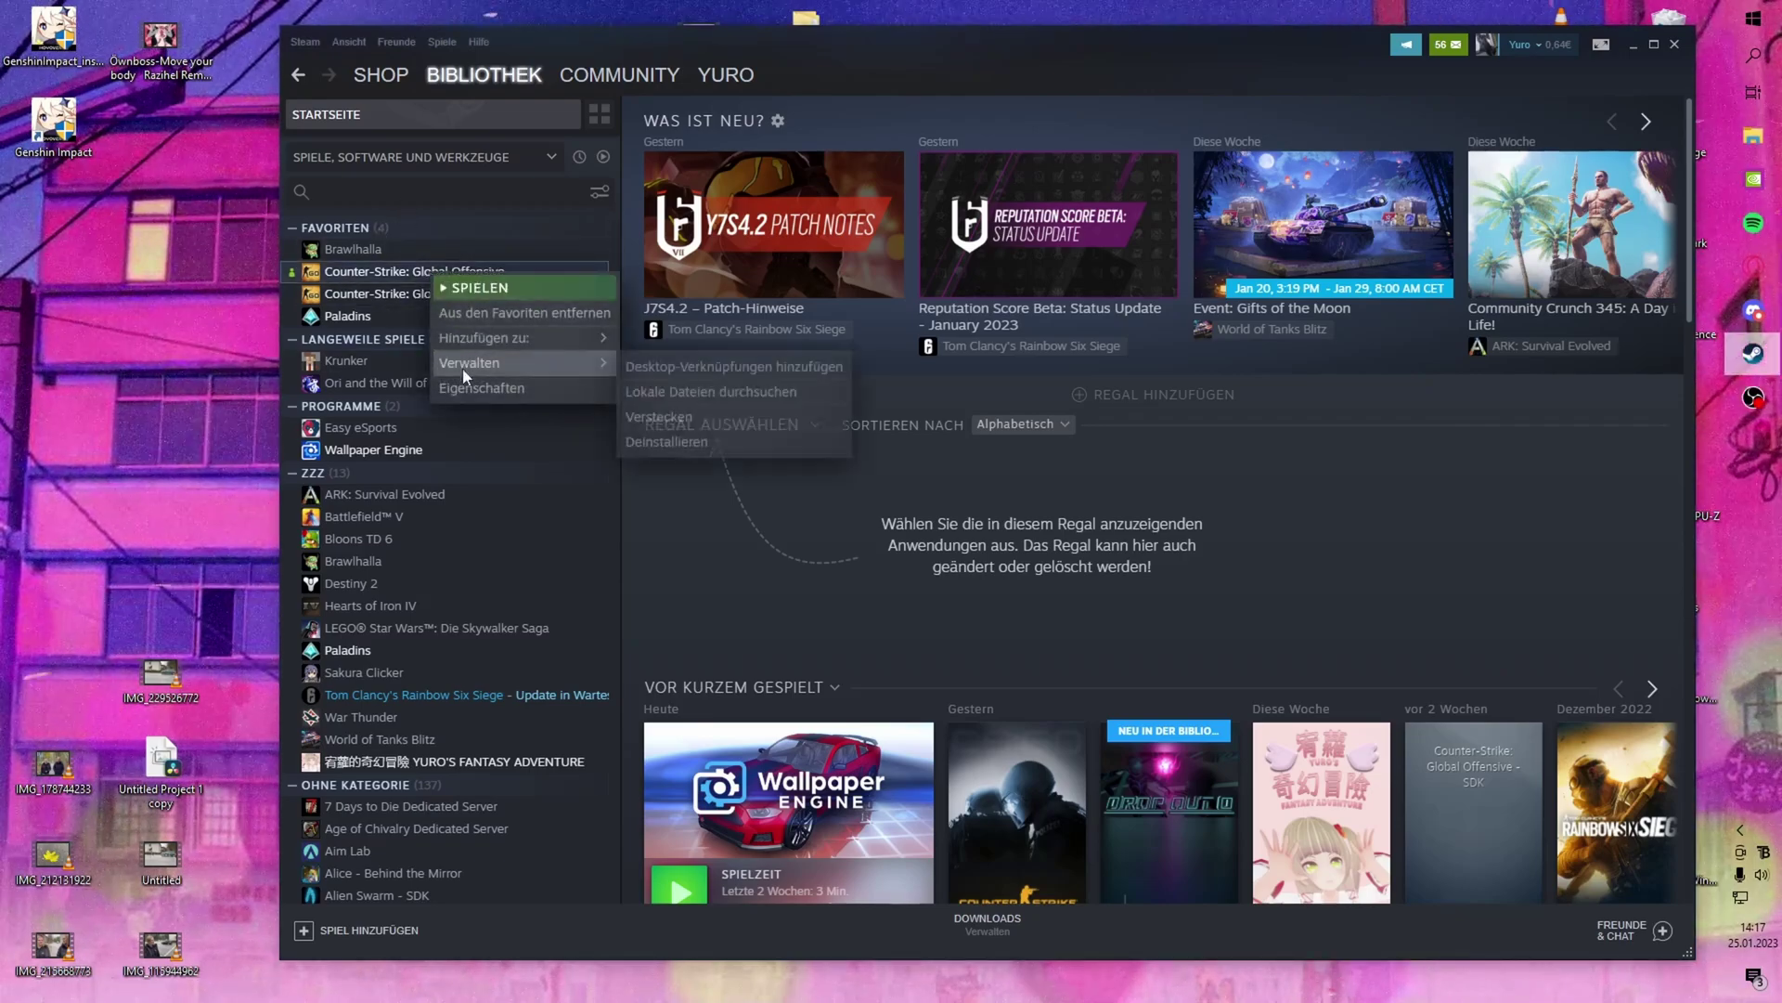
{"action": "left_click", "coordinate": [499, 388]}
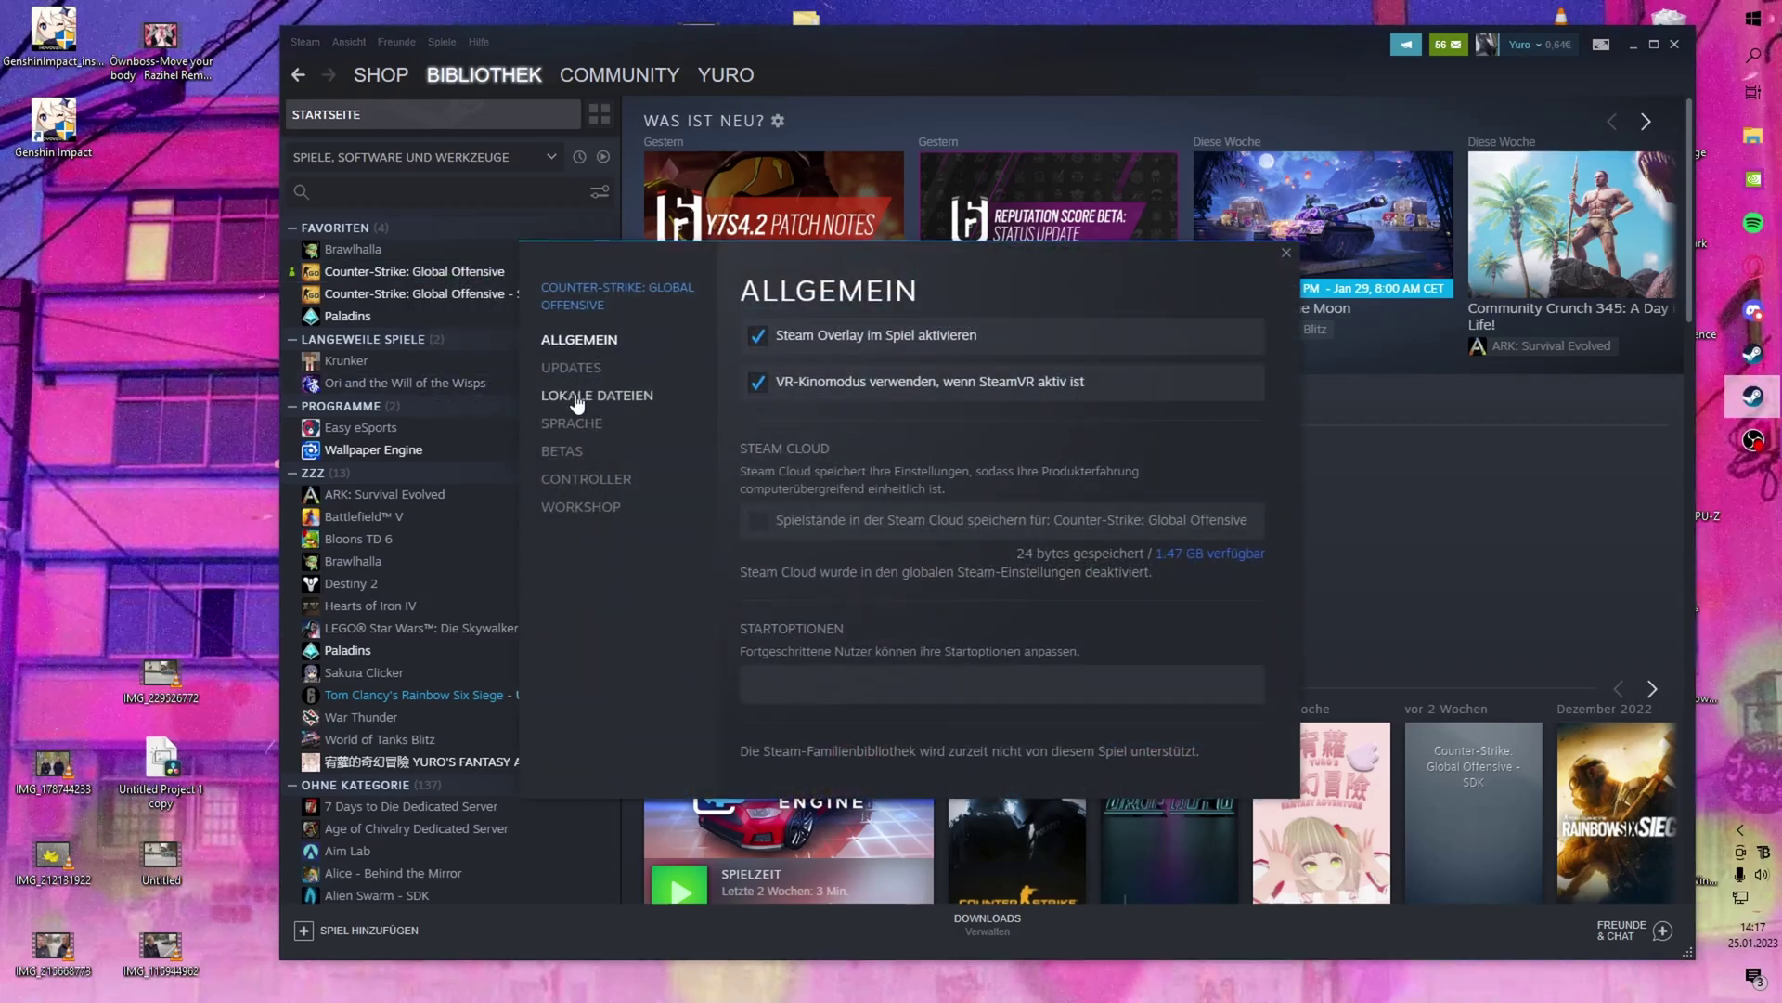
{"action": "left_click", "coordinate": [576, 400]}
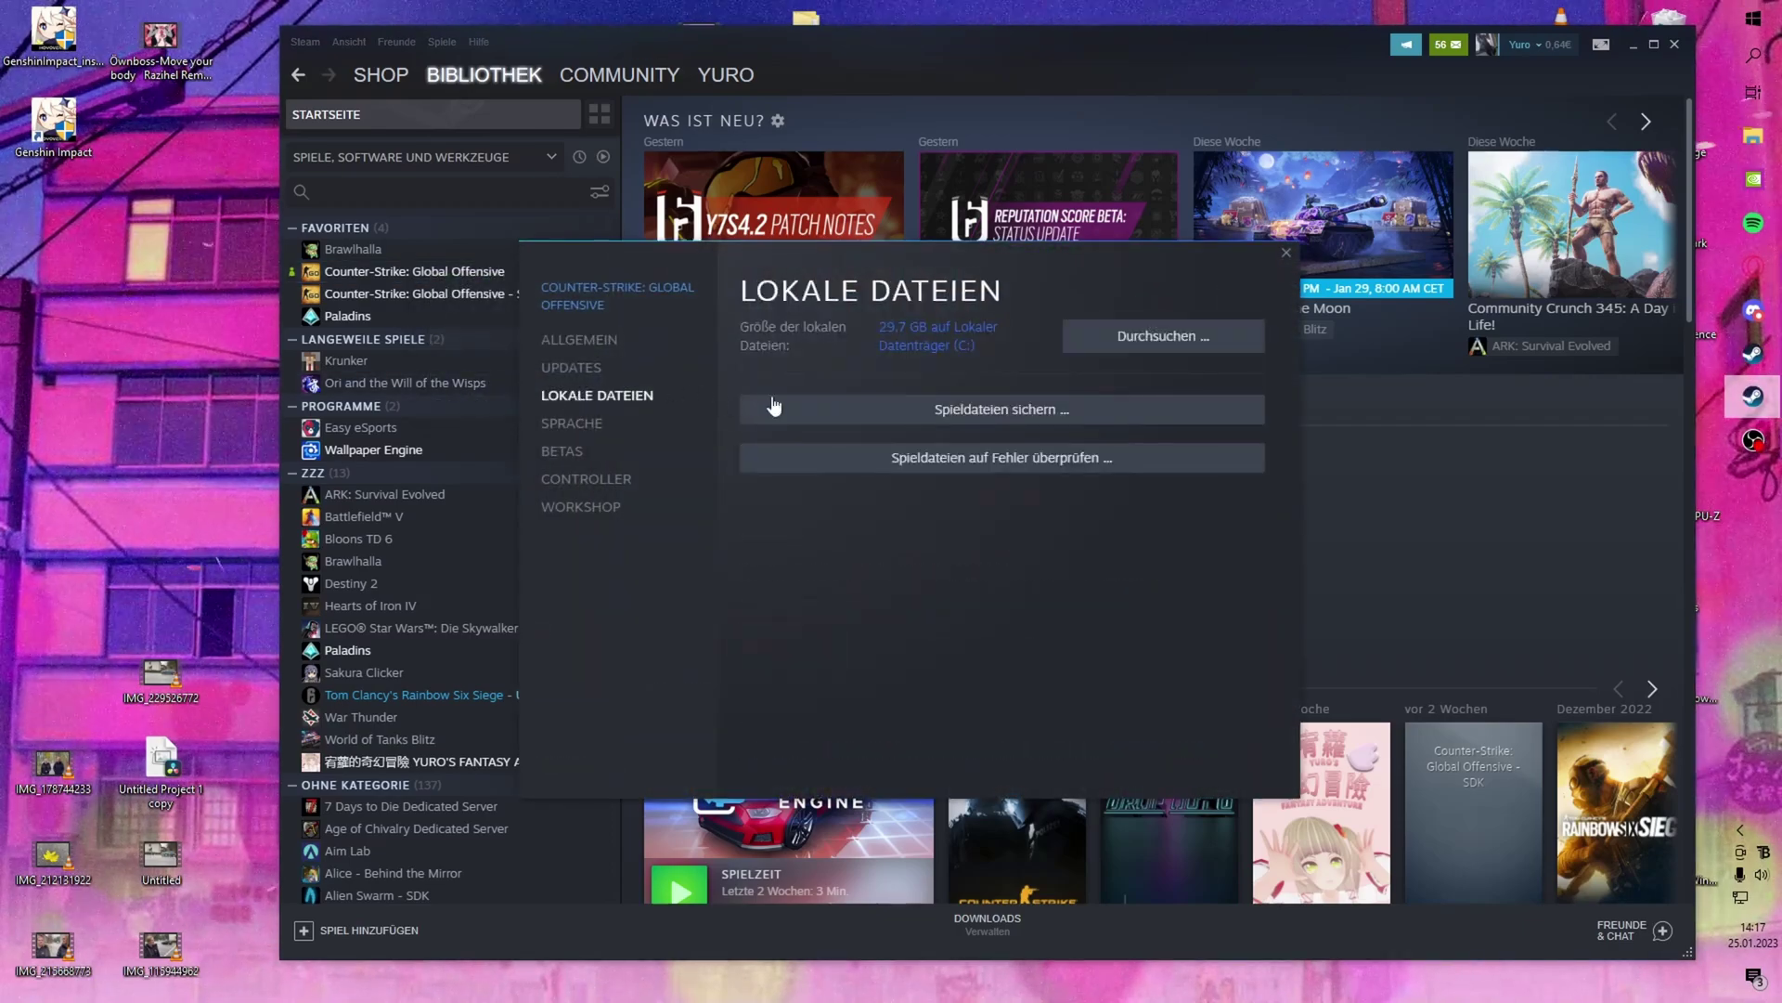
{"action": "left_click", "coordinate": [904, 459]}
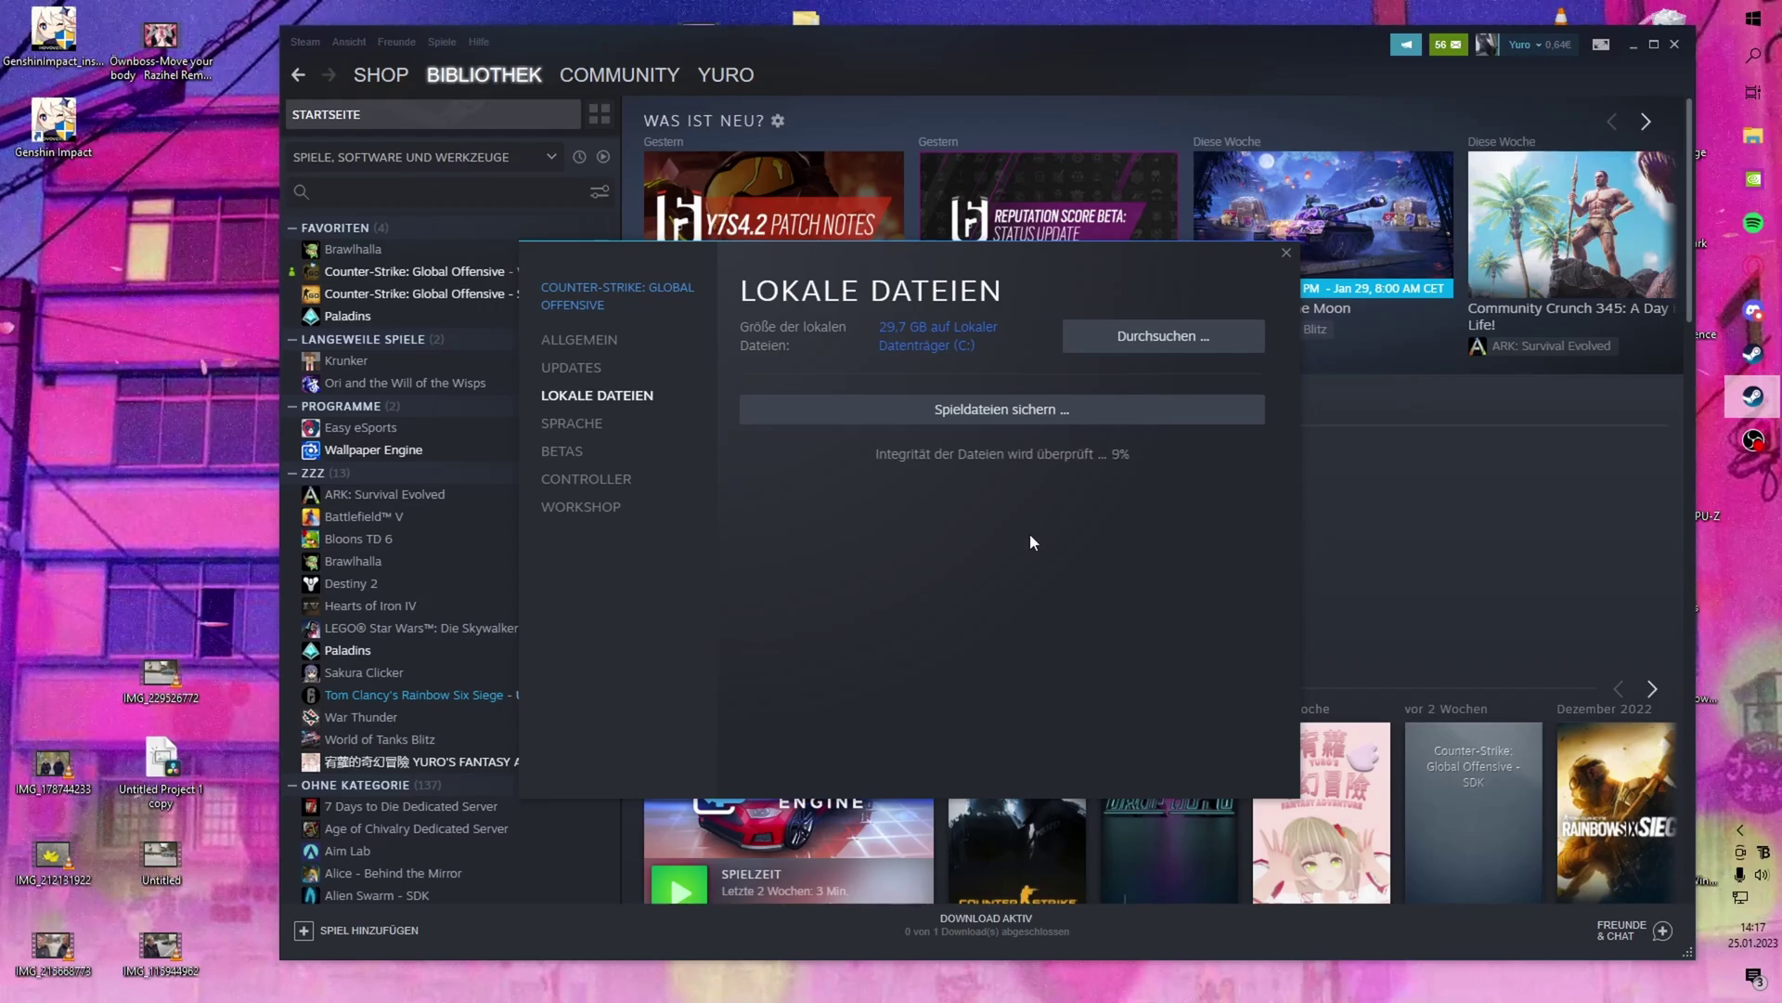
Select the CS:GO library entry and reopen its context menu during verification
{"action": "left_click", "coordinate": [1285, 252]}
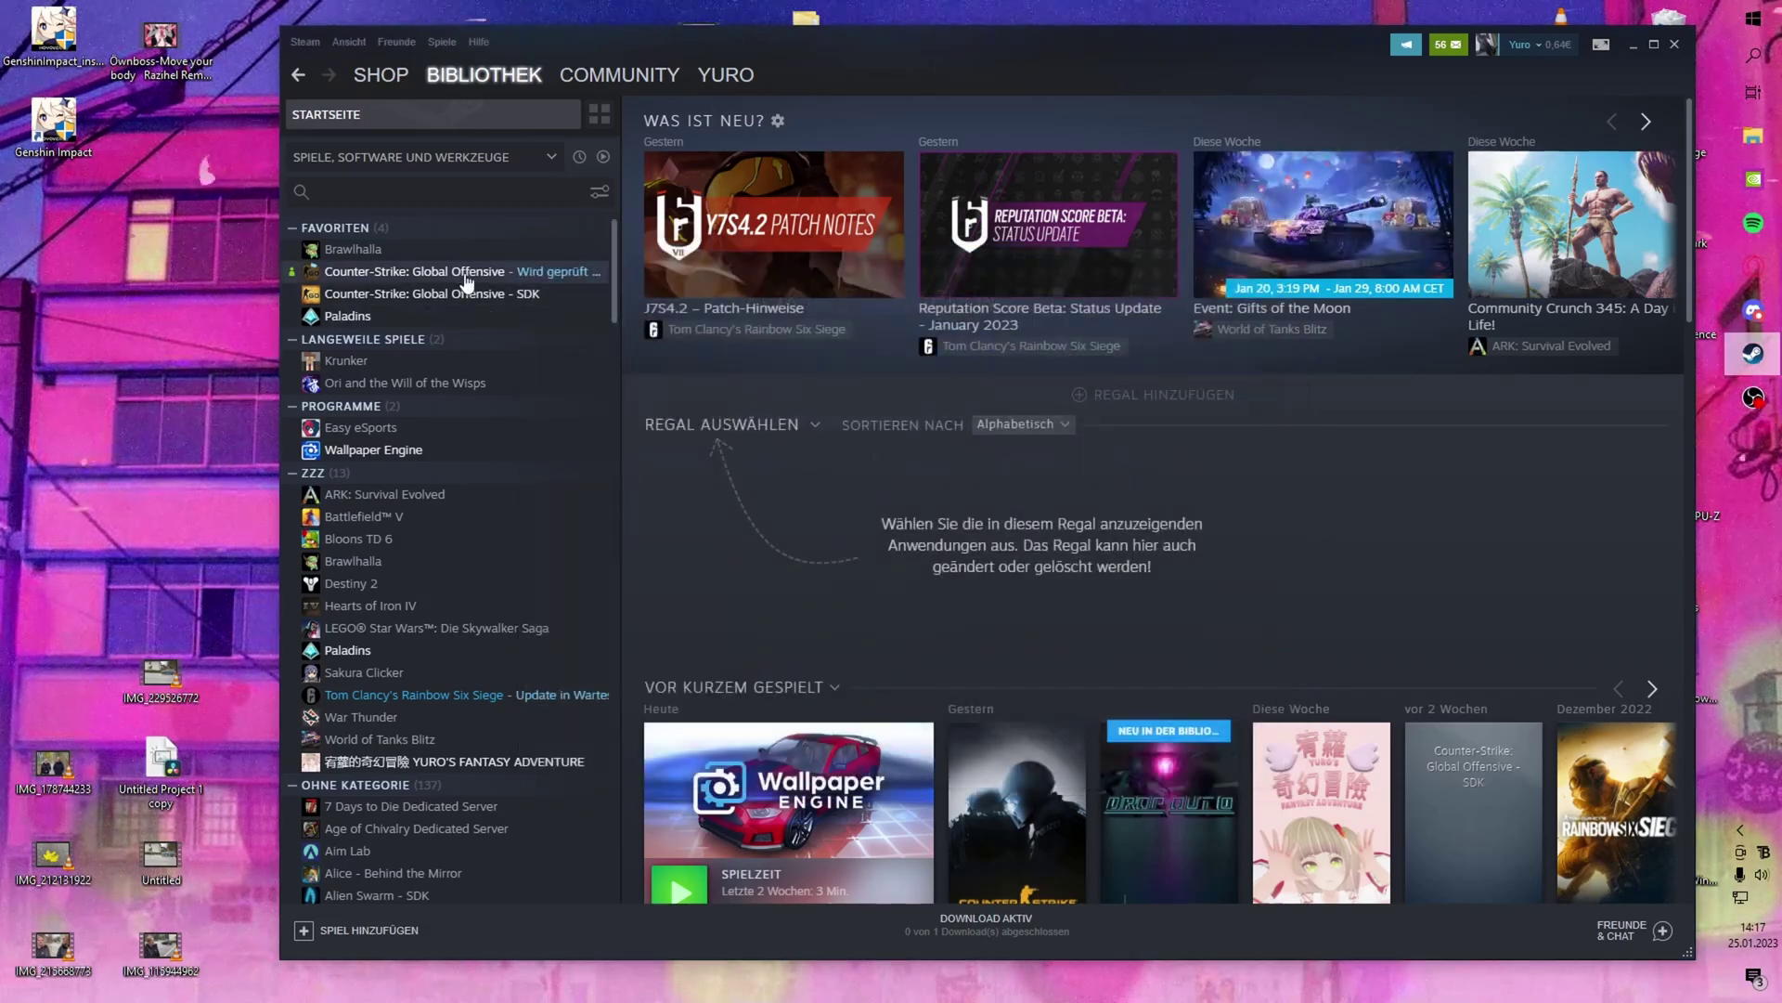
{"action": "right_click", "coordinate": [463, 270]}
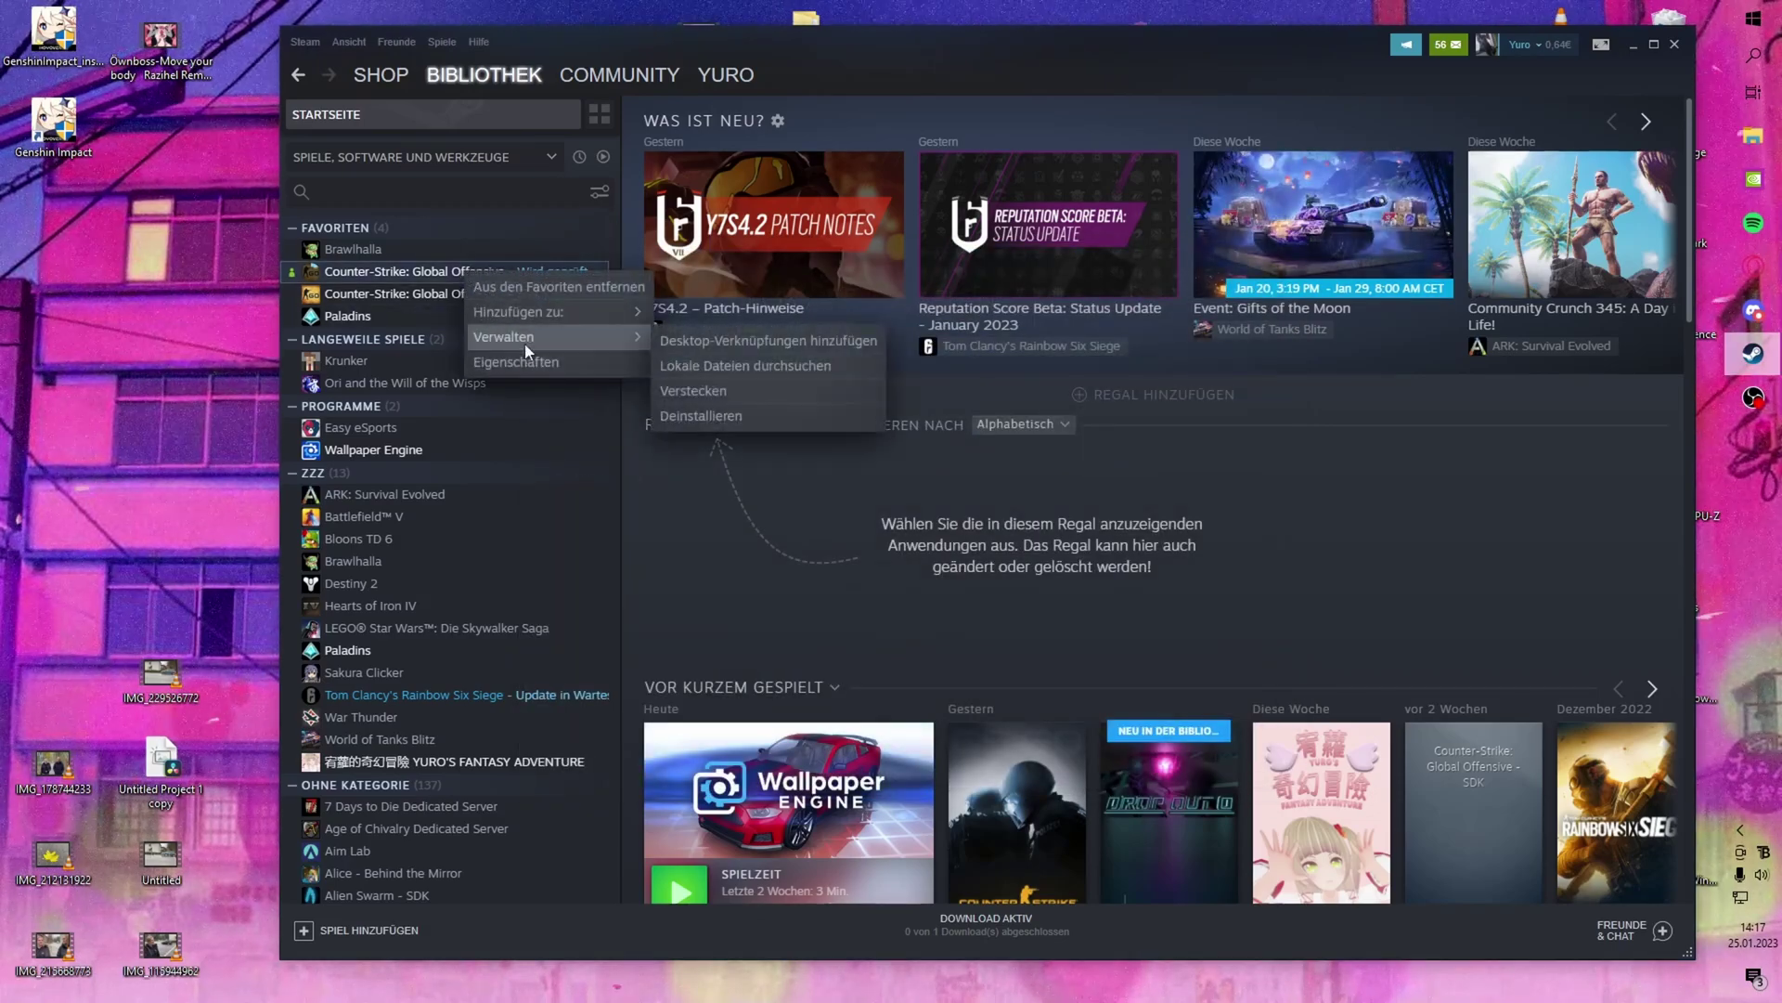
Browse CS:GO's local install folder and select the csgo application
{"action": "left_click", "coordinate": [707, 365]}
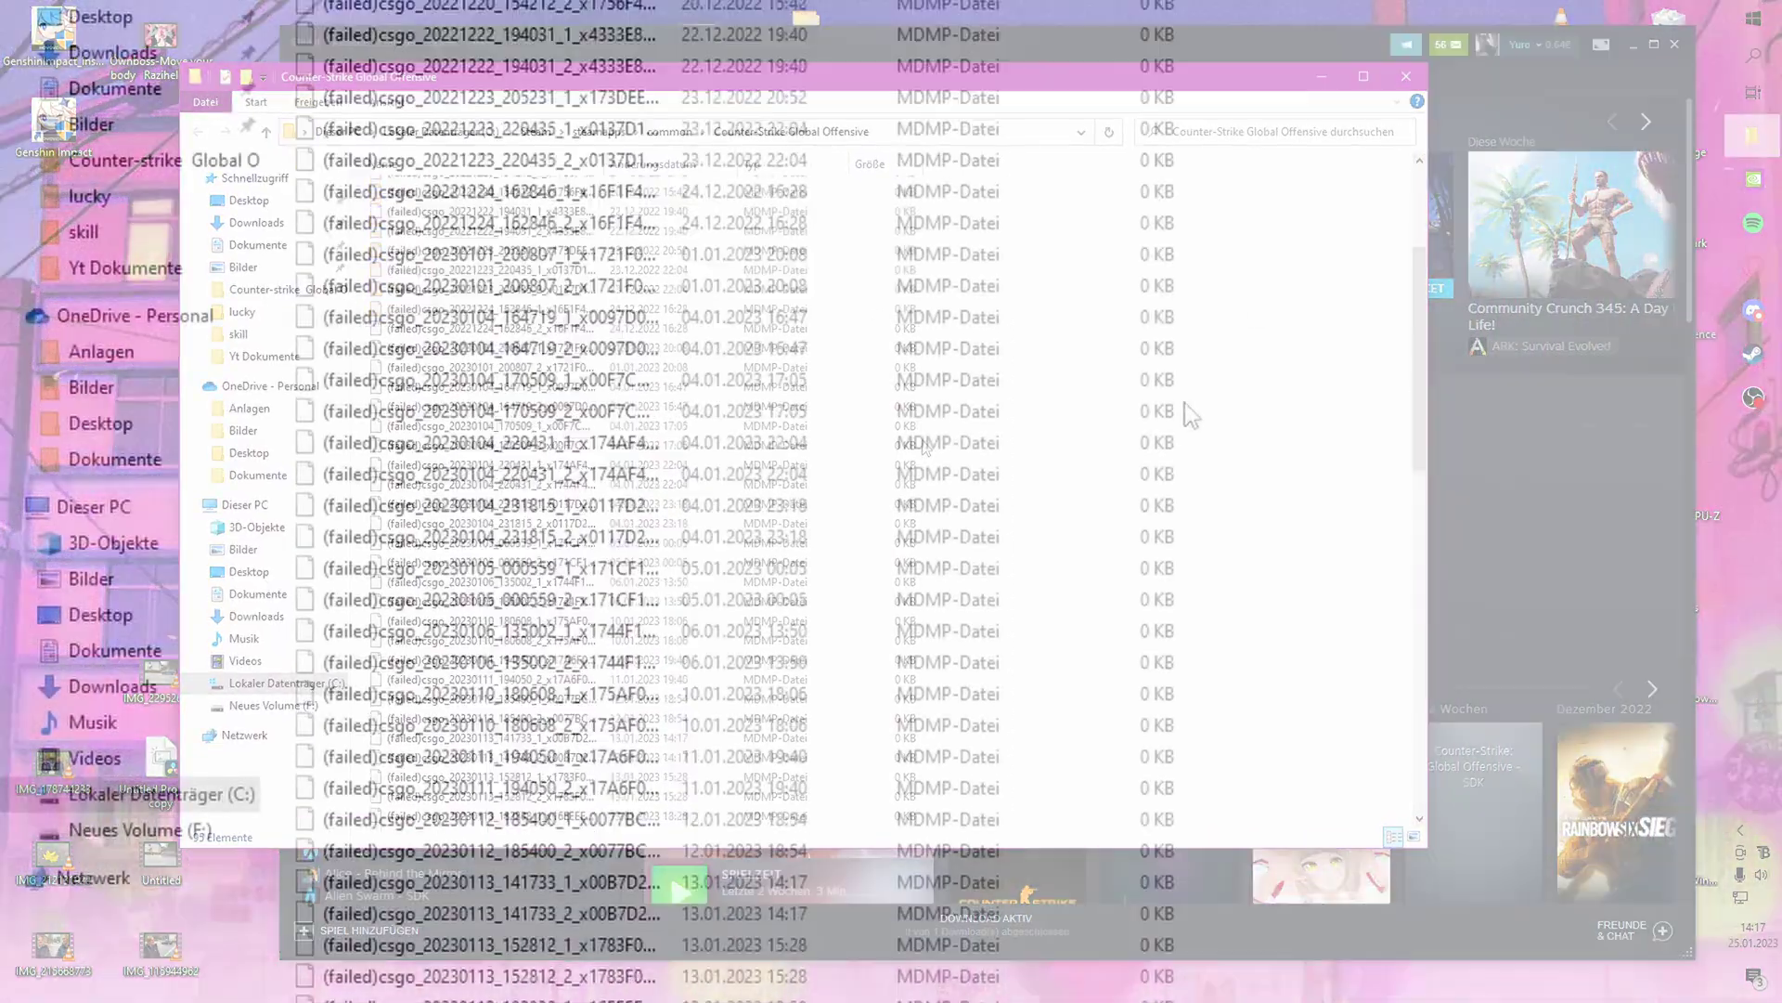
{"action": "scroll", "coordinate": [948, 410], "scroll_direction": "down", "scroll_amount": 7}
{"action": "scroll", "coordinate": [948, 410], "scroll_direction": "down", "scroll_amount": 2}
{"action": "scroll", "coordinate": [948, 410], "scroll_direction": "down", "scroll_amount": 6}
{"action": "scroll", "coordinate": [961, 459], "scroll_direction": "up", "scroll_amount": 4}
{"action": "left_click", "coordinate": [415, 607]}
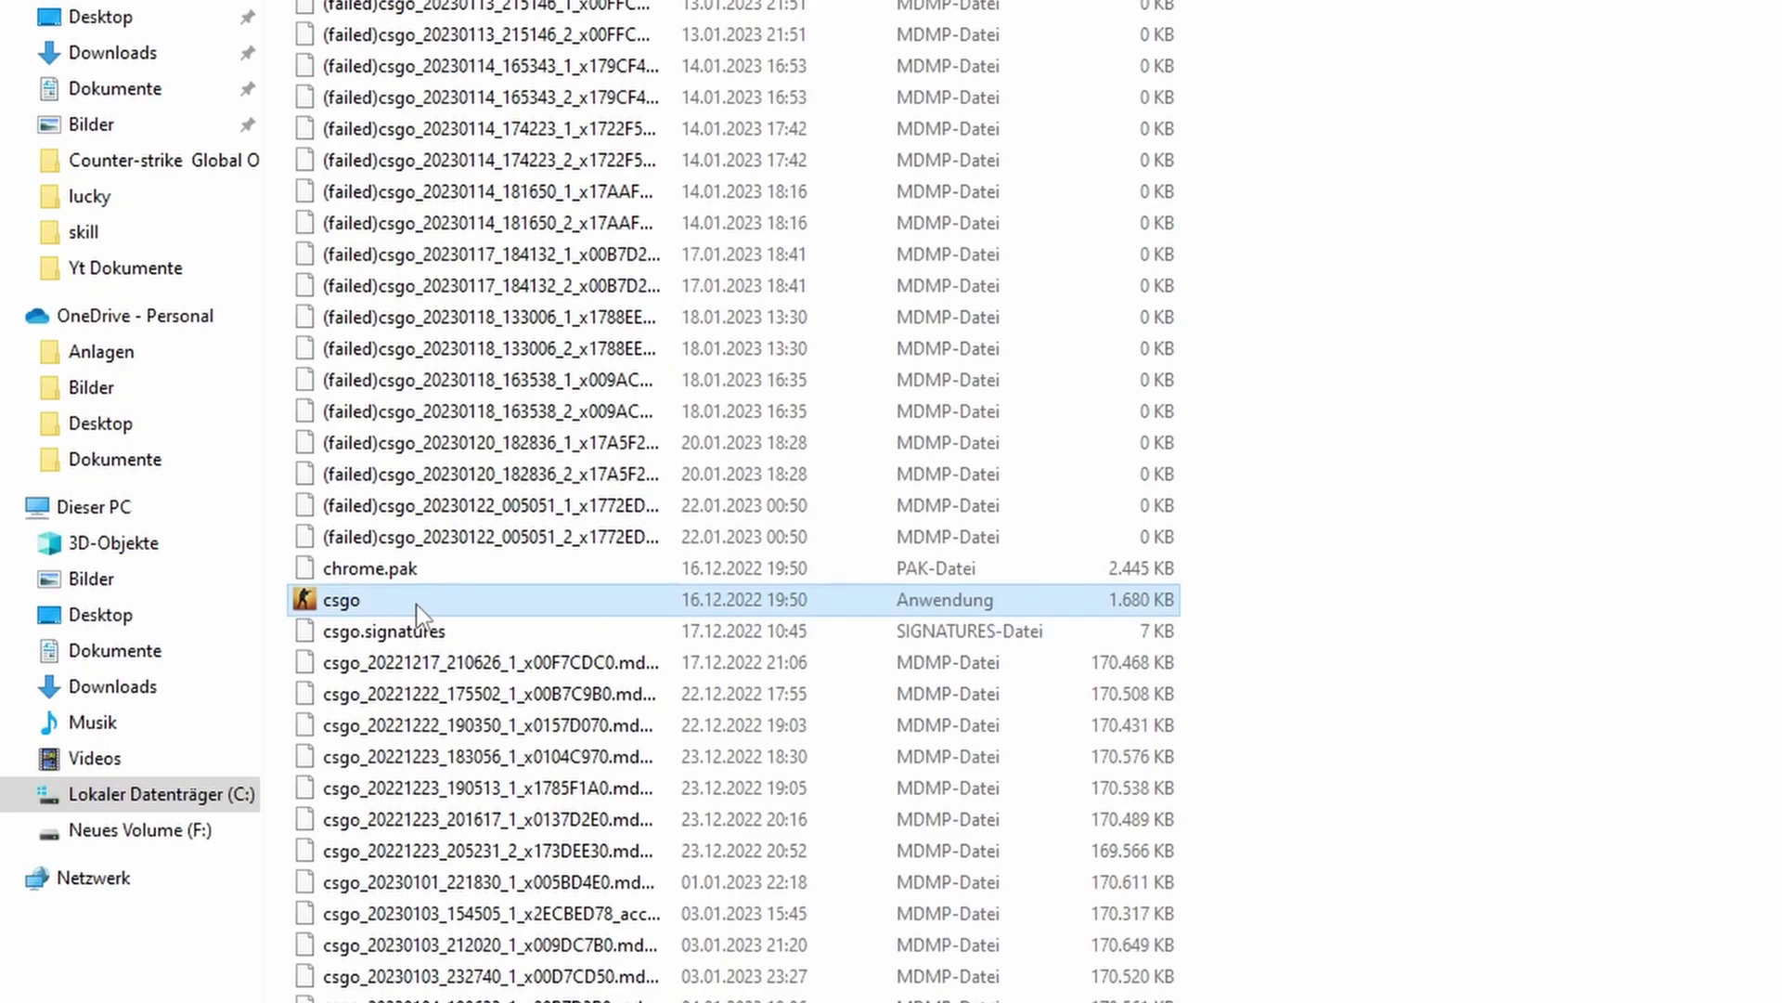
Open the context menu for csgo.exe in the install folder
{"action": "right_click", "coordinate": [414, 607]}
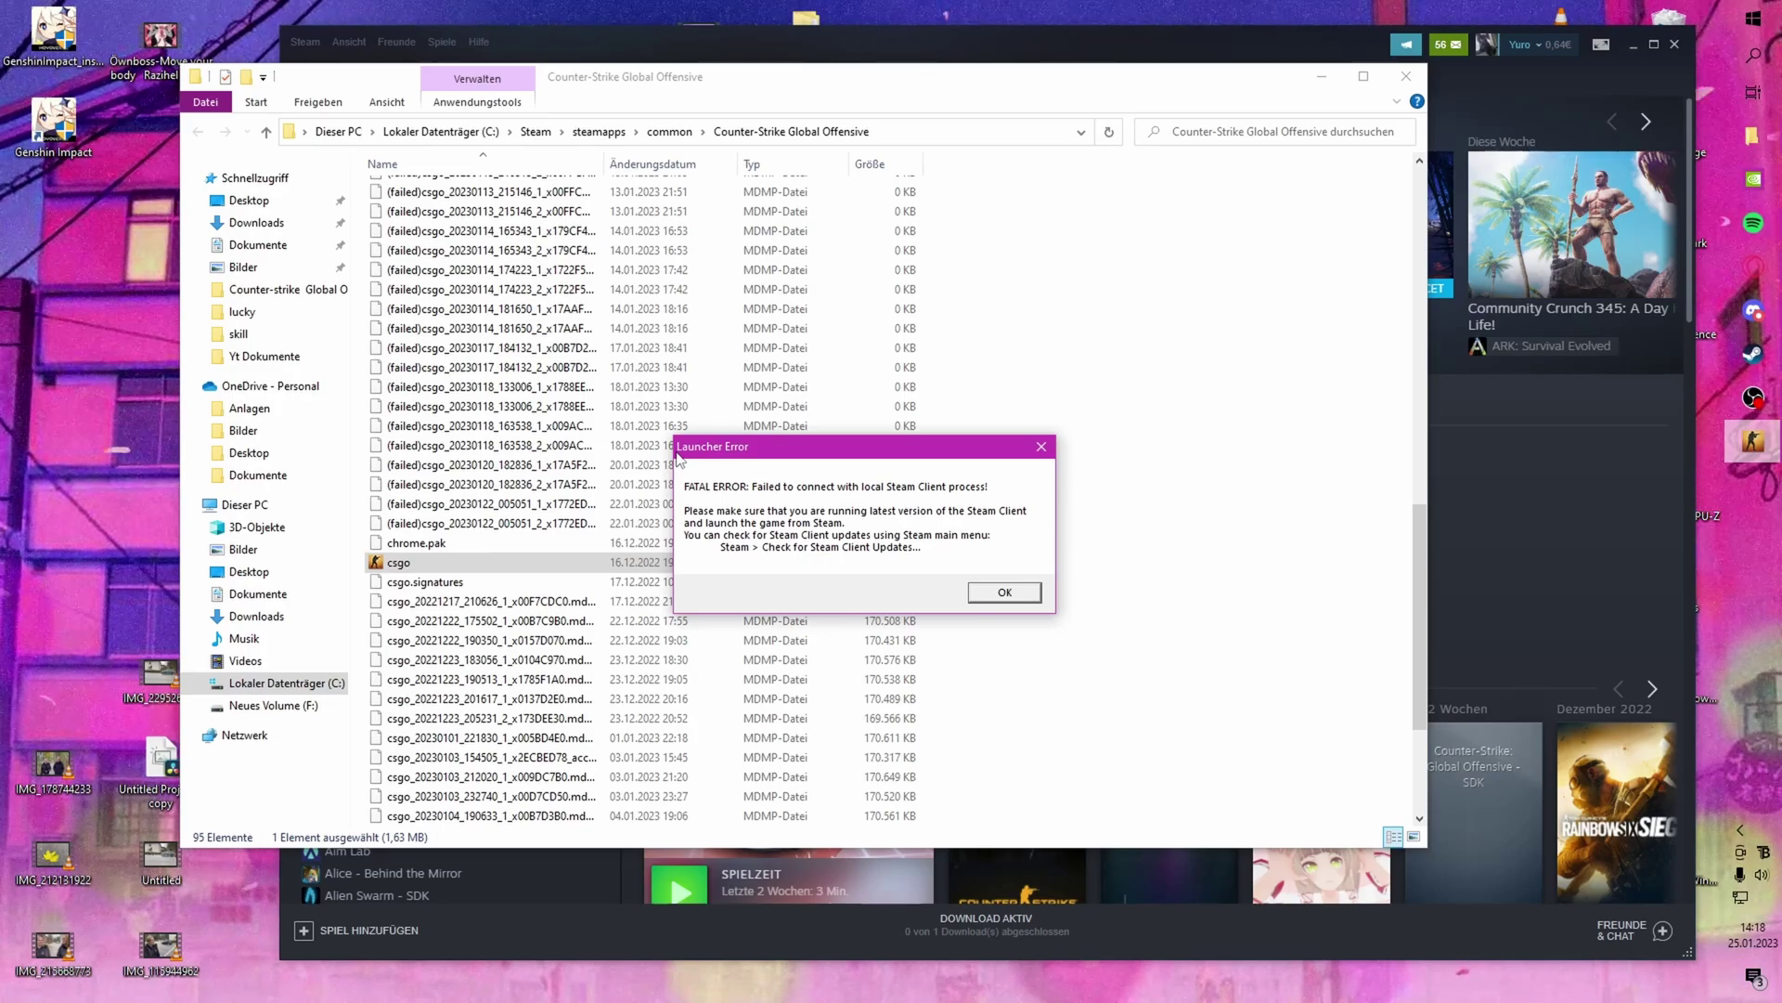
{"action": "left_click", "coordinate": [1005, 594]}
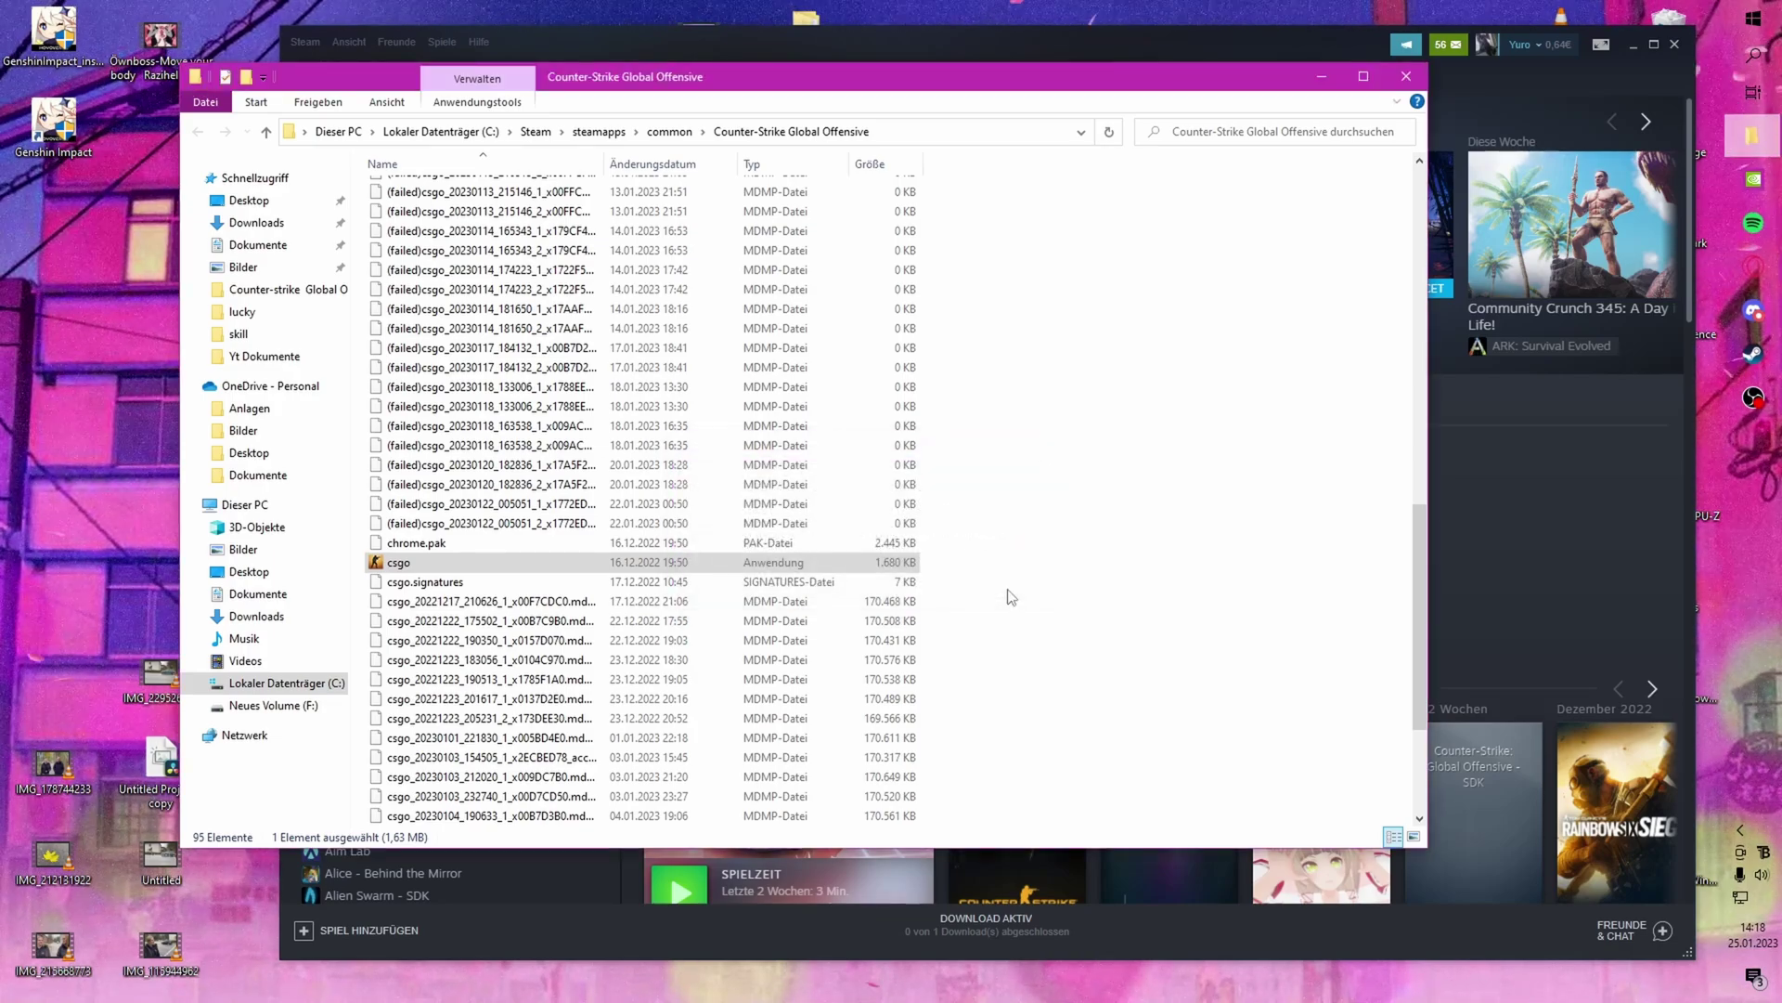